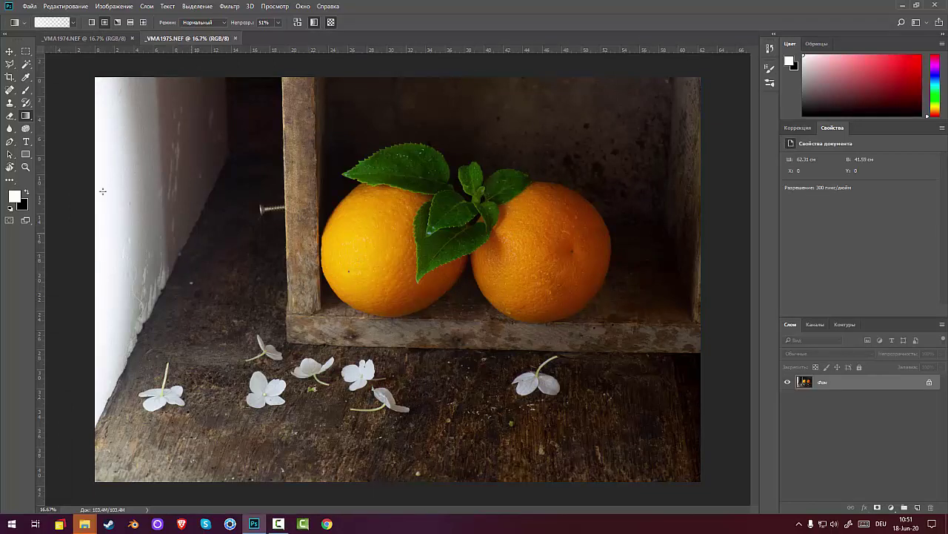
left_click(81, 38)
left_click(29, 6)
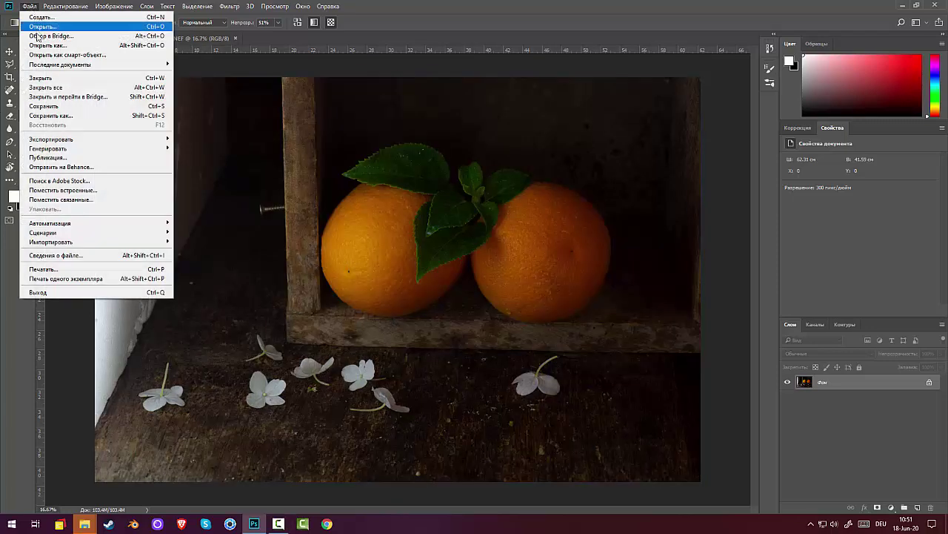
left_click(70, 256)
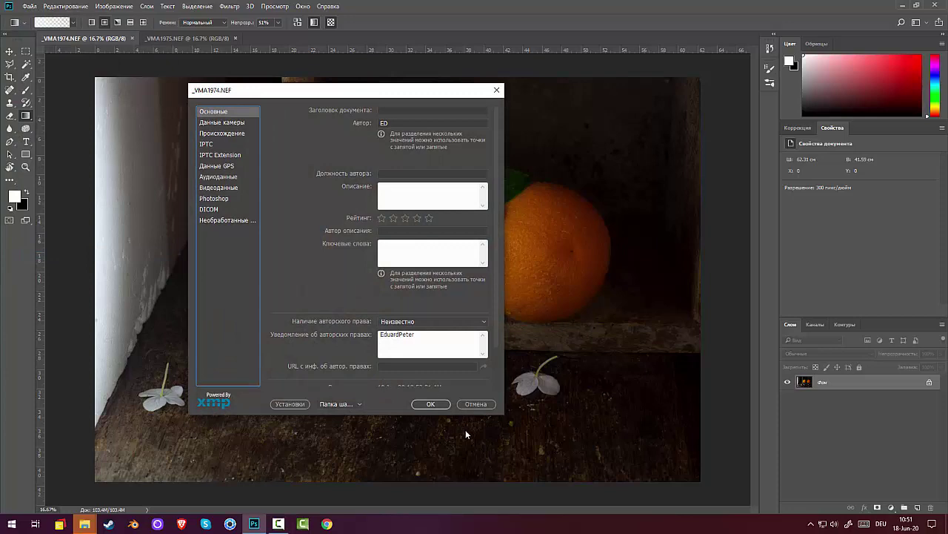
left_click(475, 404)
Load the two open files, _VMA1974.NEF and _VMA1975.NEF, as a stack of layers into a new document.
left_click(30, 6)
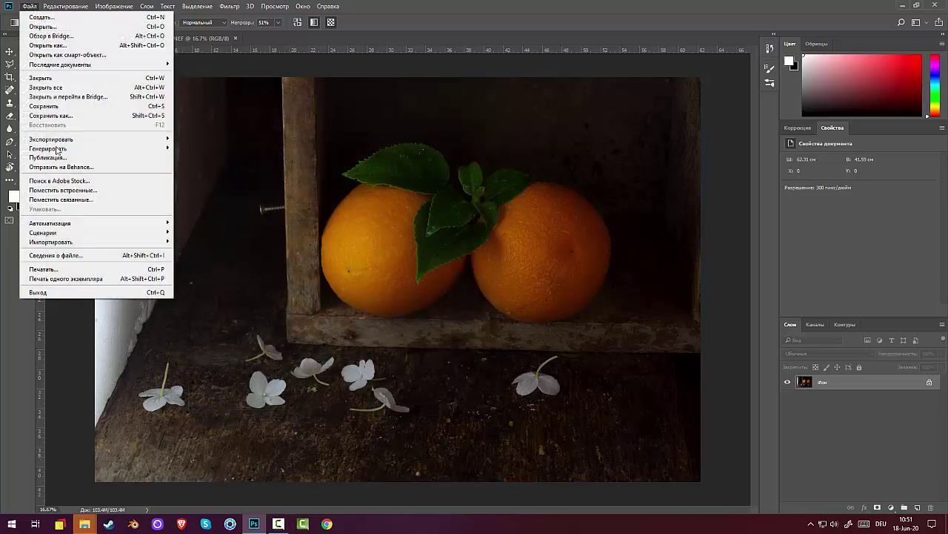
mouse_move(130, 232)
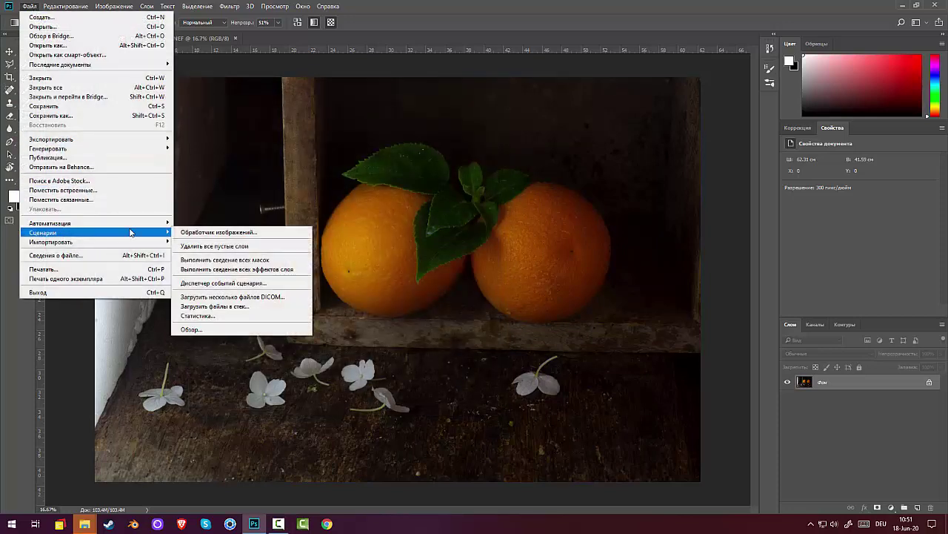
left_click(225, 305)
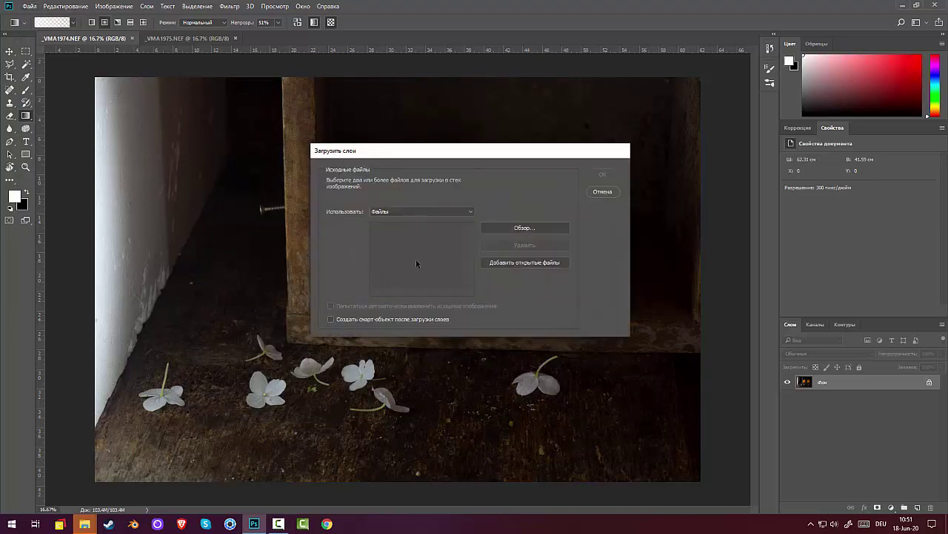
left_click(509, 264)
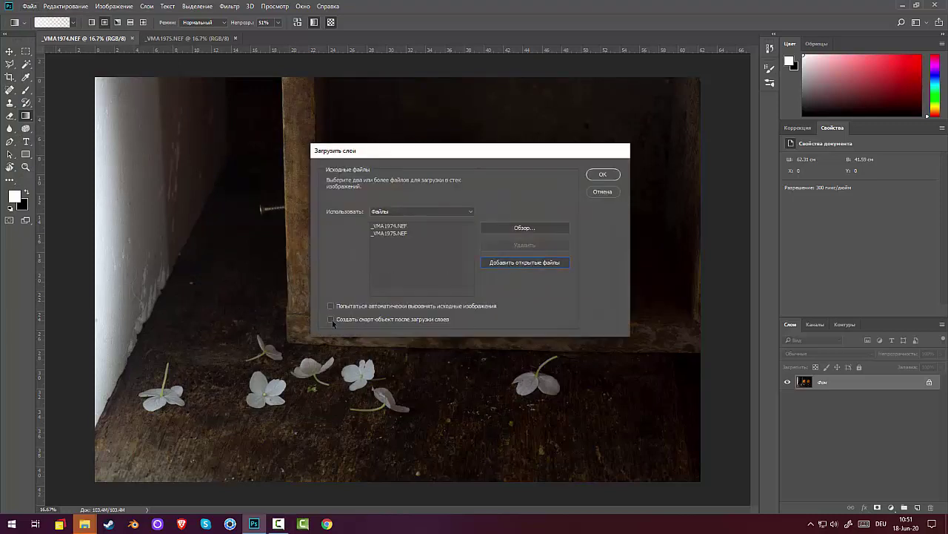
left_click(603, 174)
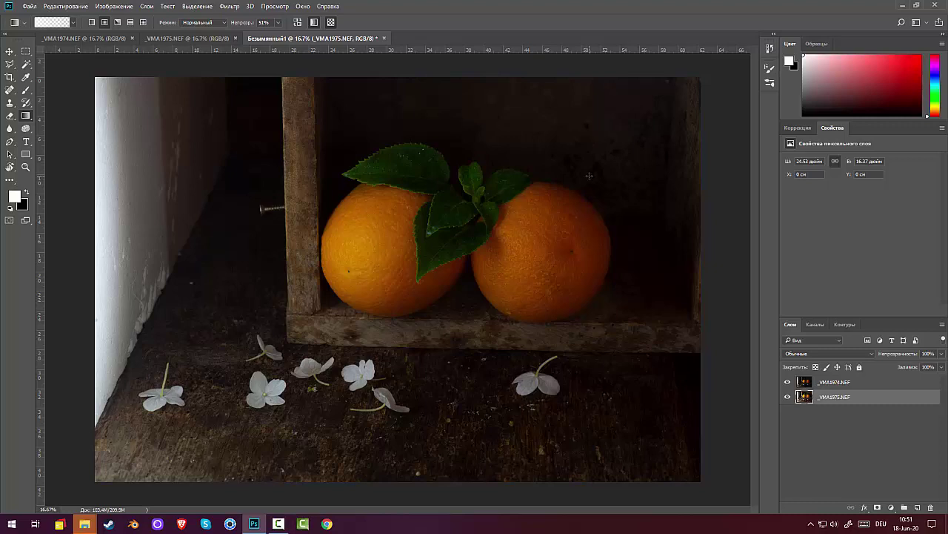
Compare the two exposures by toggling the upper layer's visibility, and add a layer mask to _VMA1974.NEF.
left_click(789, 381)
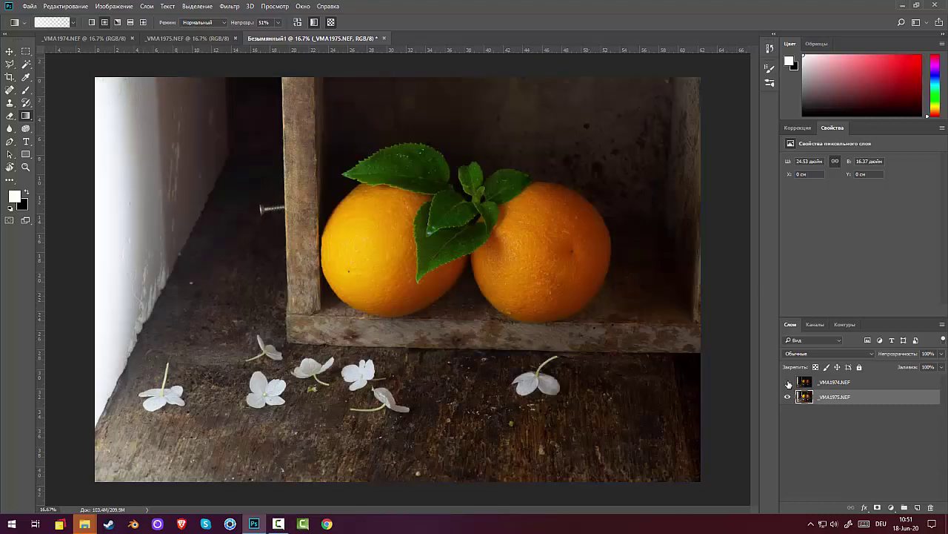
left_click(788, 381)
left_click(831, 381)
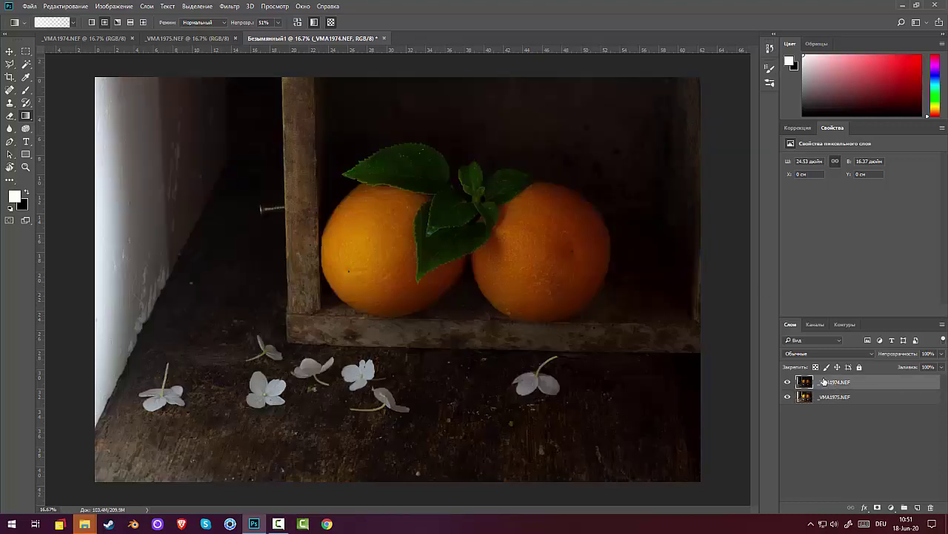
left_click(877, 508)
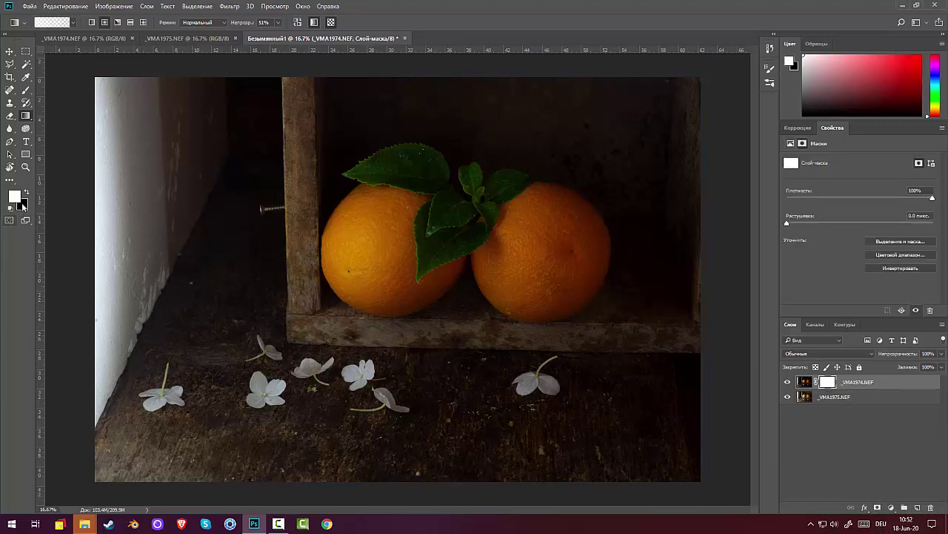
Brighten the right orange on the mask with black radial gradients at 30% opacity.
left_click(27, 193)
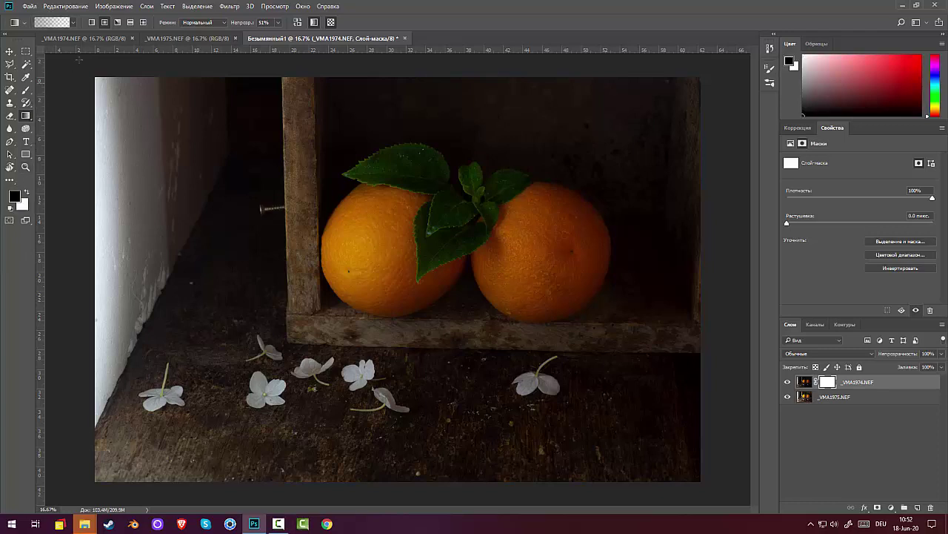
left_click(105, 23)
left_click_drag(247, 23, 237, 26)
left_click_drag(522, 281, 594, 356)
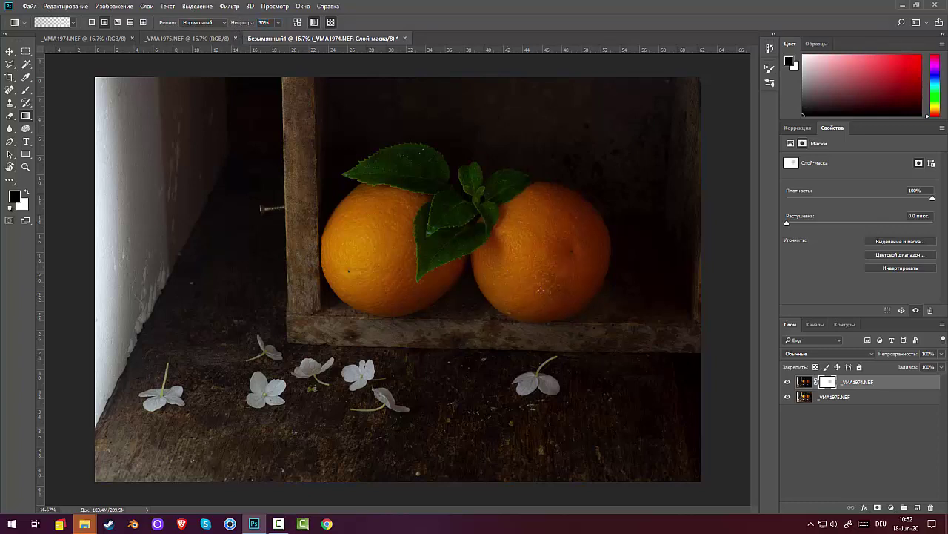
left_click_drag(499, 217, 620, 229)
Brighten the leaves and both oranges on the layer mask with a series of small black radial gradients.
left_click_drag(402, 175, 477, 175)
left_click_drag(407, 174, 515, 173)
left_click_drag(453, 214, 465, 207)
left_click_drag(428, 257, 481, 217)
left_click_drag(438, 239, 475, 189)
left_click_drag(404, 228, 447, 192)
left_click_drag(394, 180, 516, 172)
left_click_drag(366, 268, 432, 219)
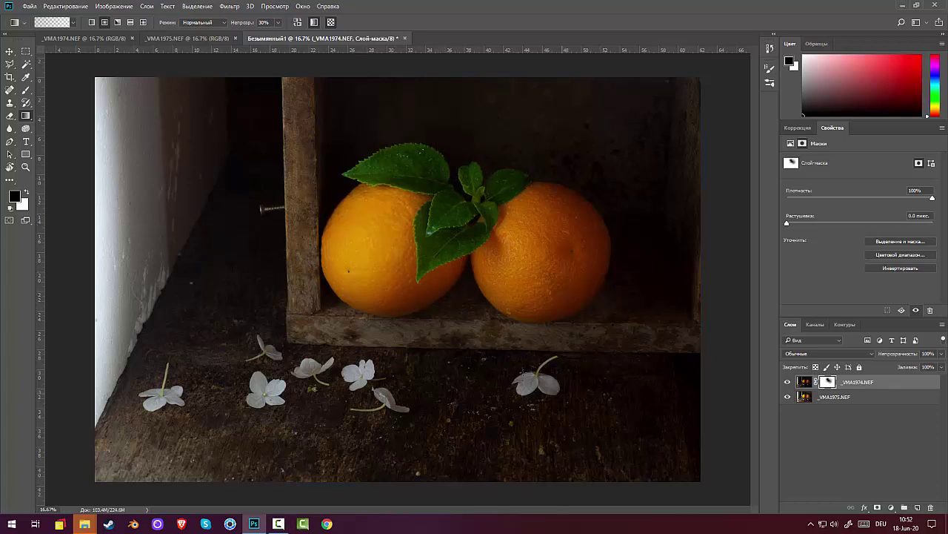
left_click_drag(357, 283, 429, 269)
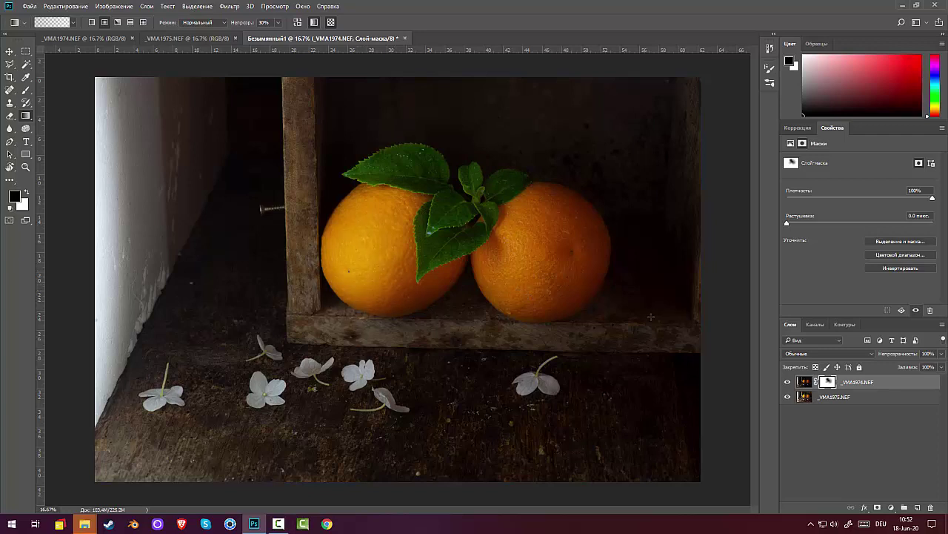
mouse_move(523, 273)
left_mouse_down()
mouse_move(597, 265)
mouse_move(565, 264)
left_mouse_up()
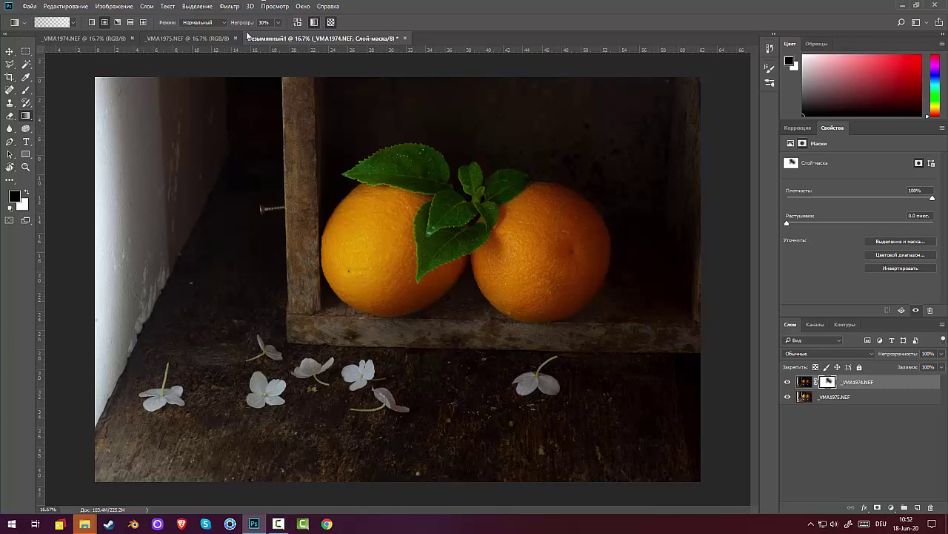
Raise the gradient opacity to 64% and brighten the tabletop around the white flowers on the mask.
left_click_drag(246, 24, 263, 3)
left_click_drag(192, 381, 431, 489)
left_click_drag(261, 394, 421, 455)
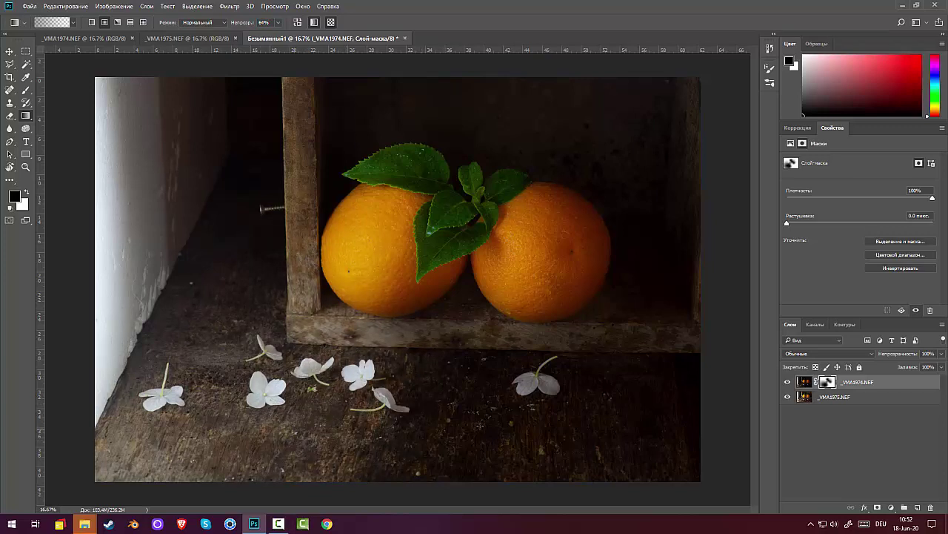
left_click_drag(431, 392, 614, 409)
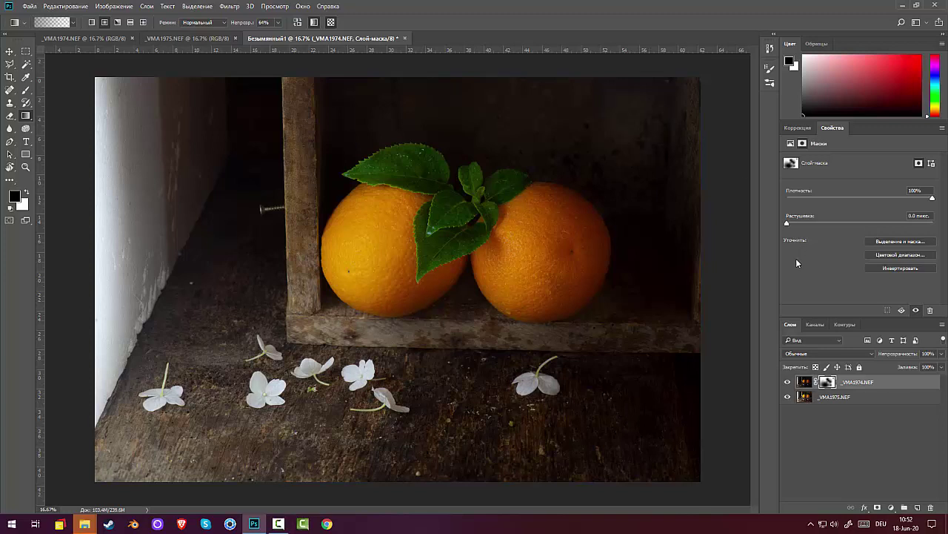
Brighten the inside of the wooden box on the mask with large radial gradients around the oranges.
key("ctrl+minus")
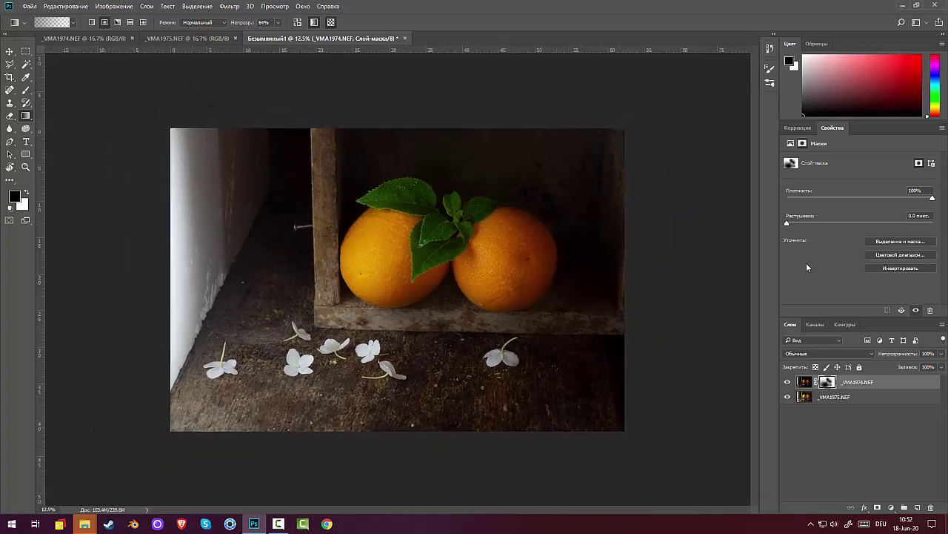
left_click_drag(454, 166, 549, 250)
left_click_drag(346, 193, 687, 249)
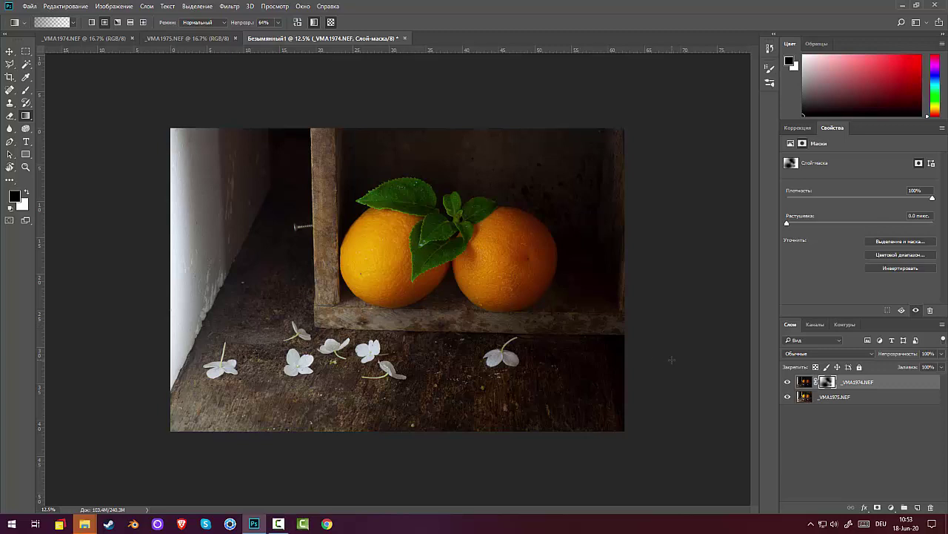
Stamp all visible layers into a new top layer and stretch it slightly upward to about 16.59 inches high.
left_click(881, 381)
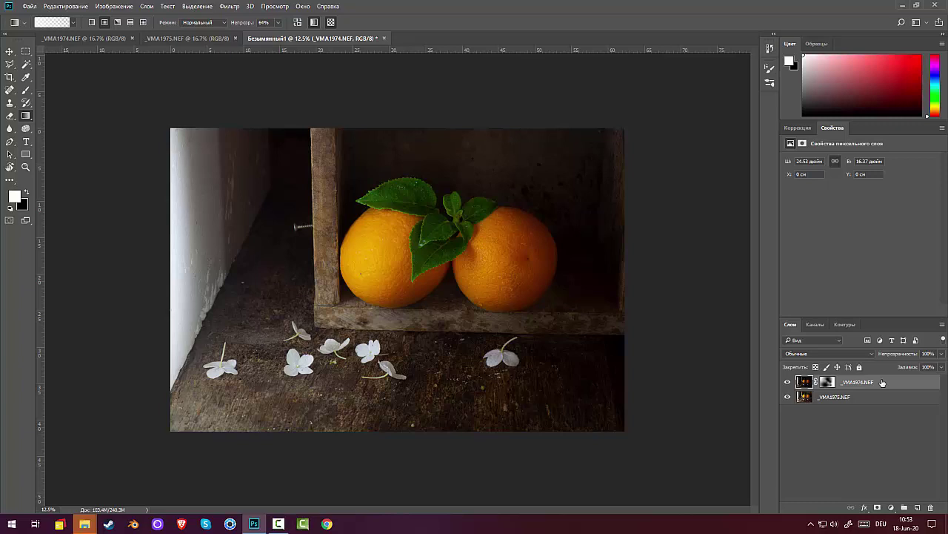
key("ctrl+shift+alt+e")
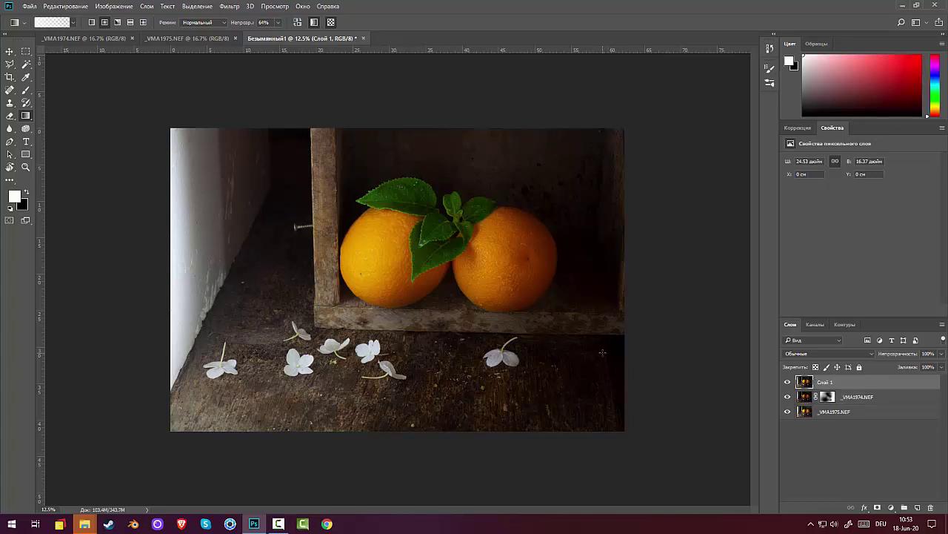
key("ctrl+t")
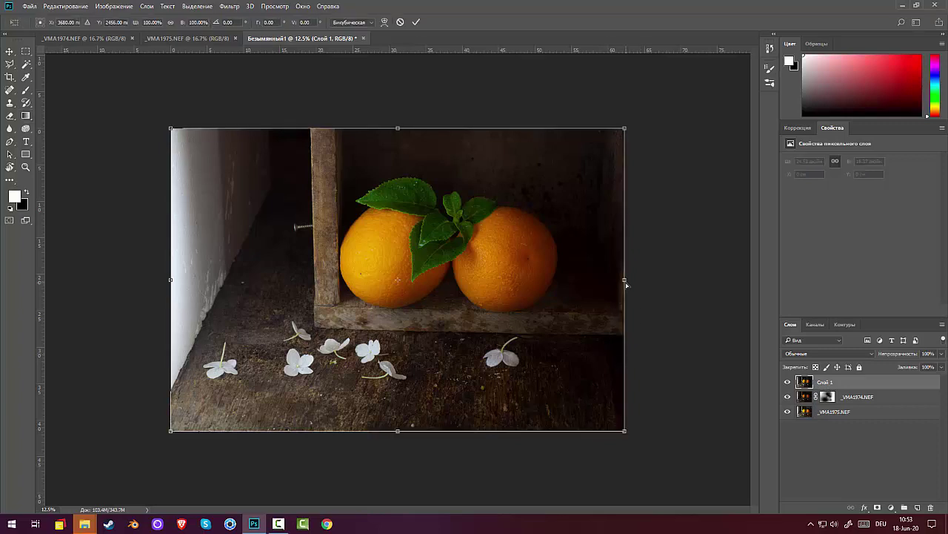
left_click_drag(626, 282, 625, 278)
key("Return")
key("g")
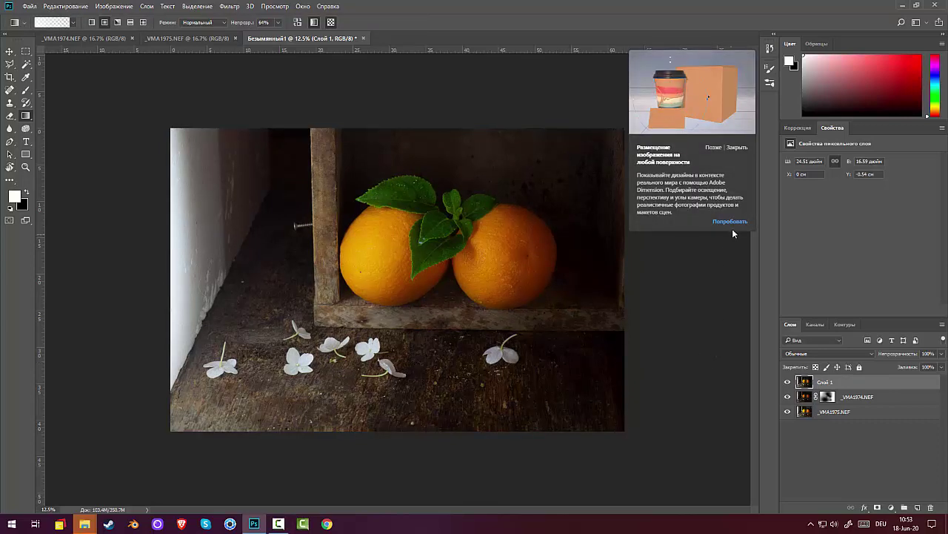
left_click(733, 147)
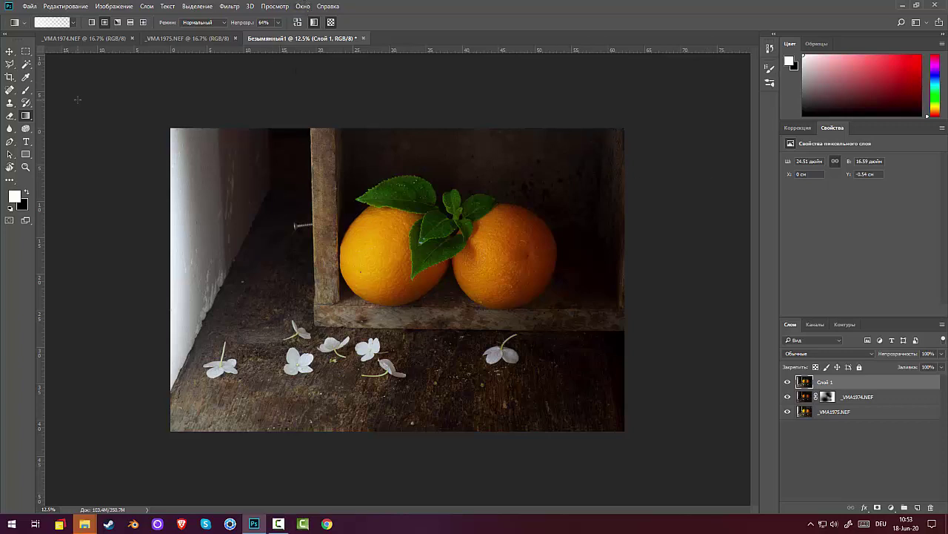
Remove the screw protruding from the wooden box using a rectangular selection with the Normal style.
left_click(25, 51)
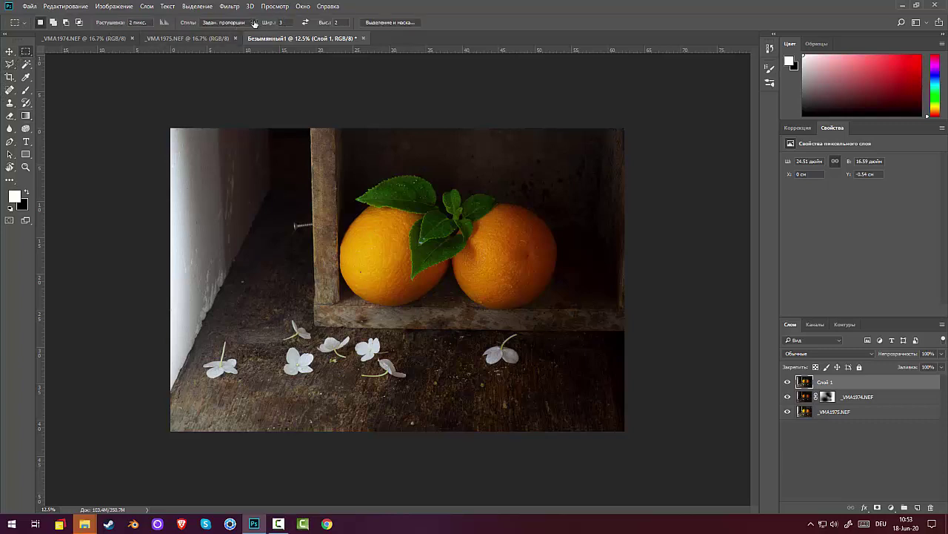
left_click(226, 23)
left_click(221, 30)
left_click_drag(289, 207, 309, 244)
key("ctrl+d")
left_click(273, 230)
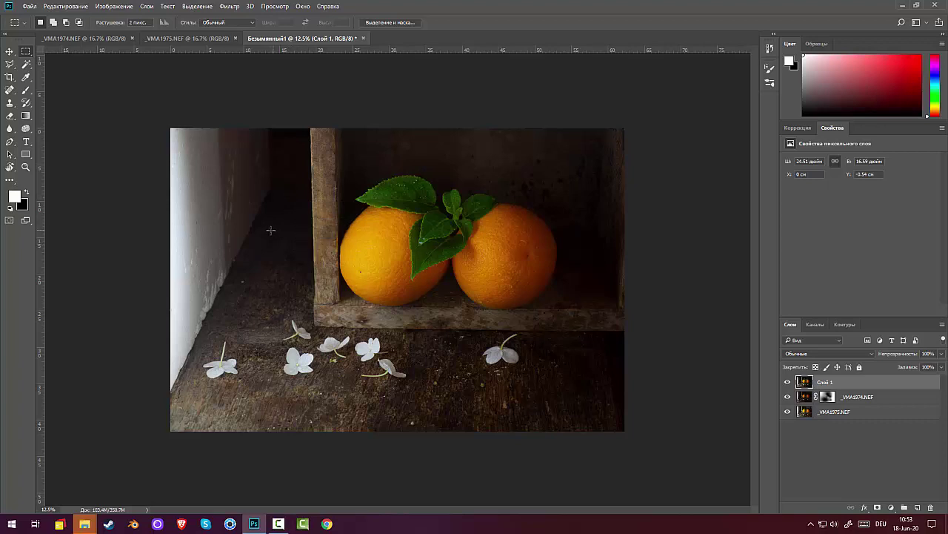
Select and retouch small patches of the dark background along the outer edge of the wooden box.
scroll(252, 209, "up", 3)
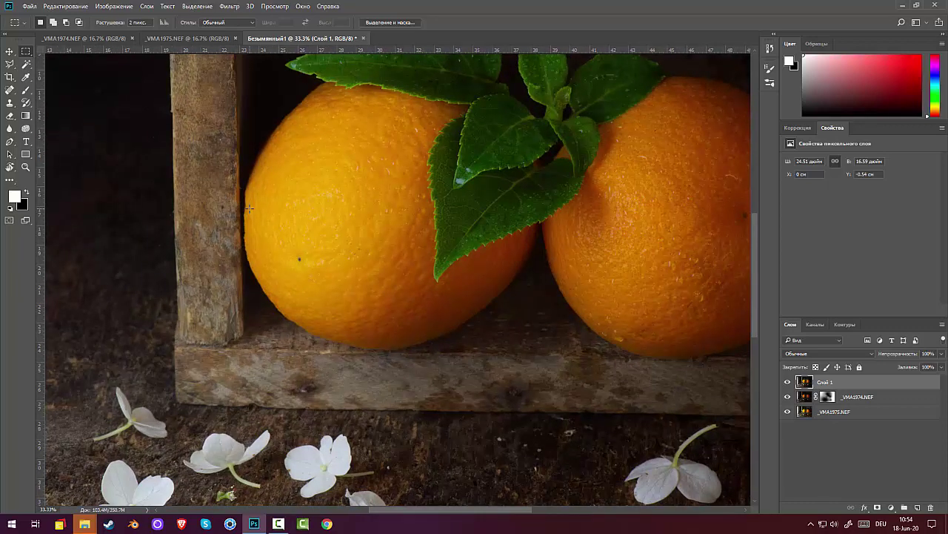
left_click_drag(165, 211, 131, 111)
left_click(139, 75)
left_click_drag(160, 116, 171, 172)
left_click(145, 158)
left_click_drag(153, 106, 167, 154)
left_click(143, 137)
key("ctrl+minus")
key("ctrl+minus")
key("ctrl+minus")
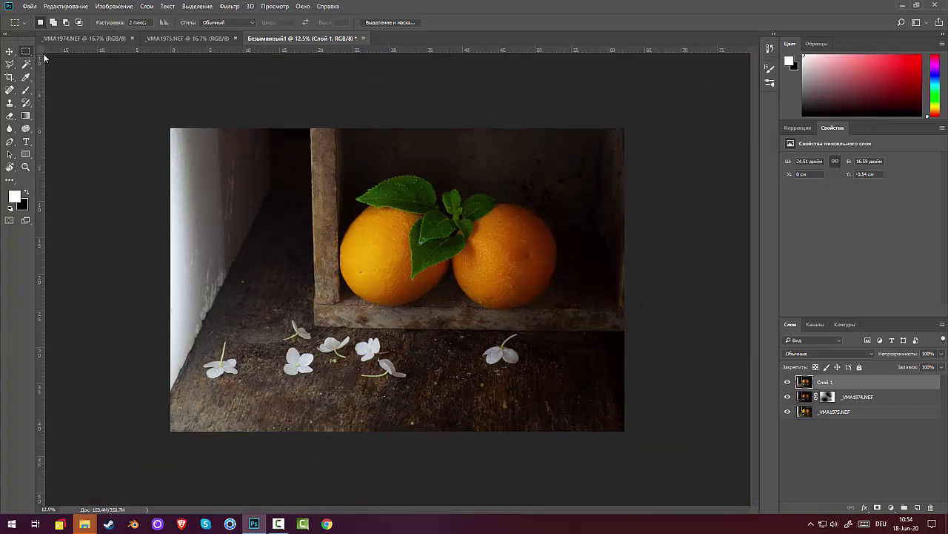
Set the Rectangular Marquee to a fixed 3:2 ratio and try a selection framing the oranges and flowers.
left_click(218, 23)
left_click(215, 42)
left_click_drag(618, 143, 231, 400)
mouse_move(423, 303)
left_mouse_down()
mouse_move(409, 297)
mouse_move(417, 300)
left_mouse_up()
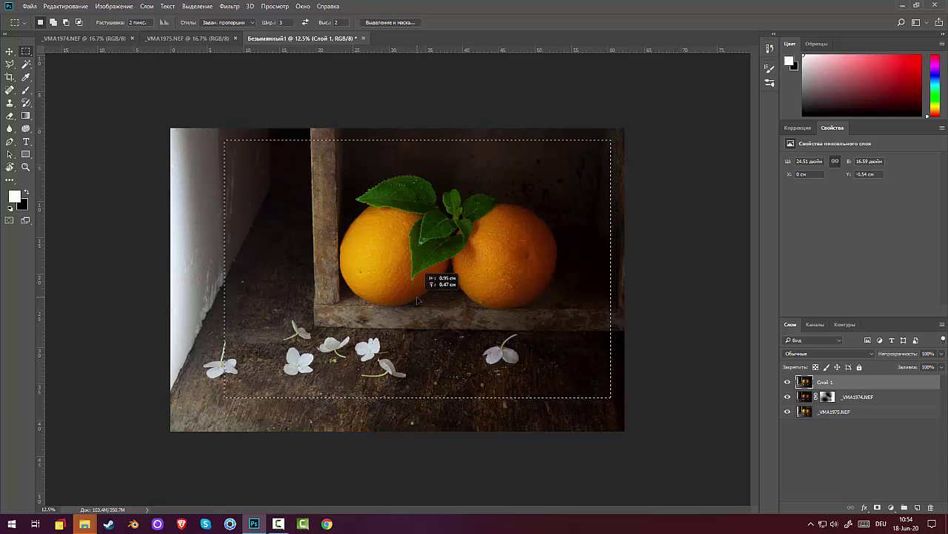
left_click_drag(417, 300, 417, 300)
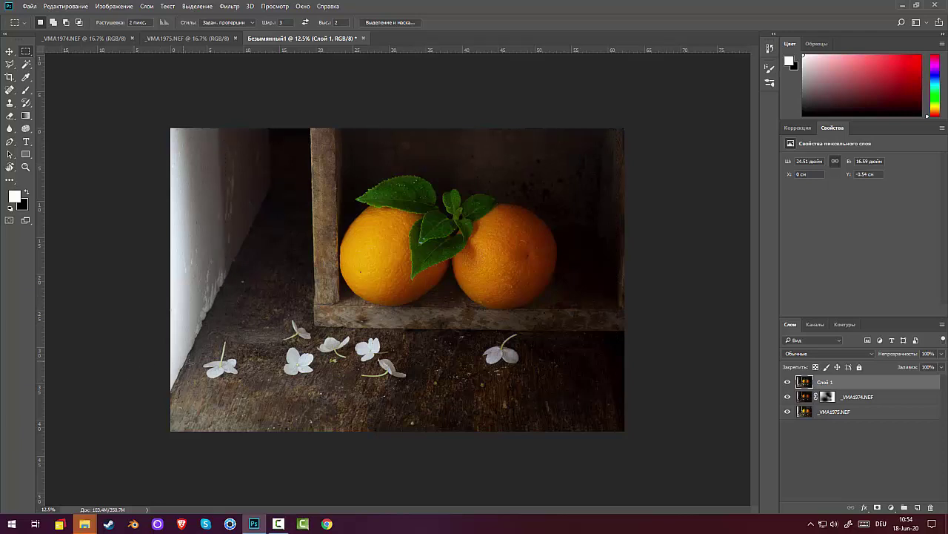
Clone the leftmost white flower into the gap between it and the neighbouring flowers with the Clone Stamp.
left_click(10, 102)
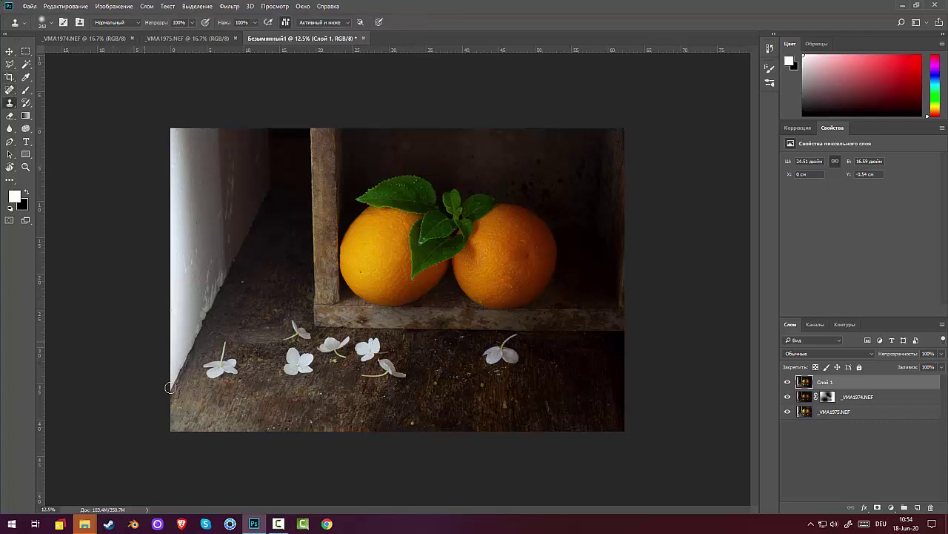
left_click(218, 367, "alt")
mouse_move(267, 347)
left_mouse_down()
mouse_move(258, 355)
mouse_move(277, 351)
mouse_move(276, 330)
mouse_move(256, 348)
mouse_move(285, 345)
mouse_move(275, 355)
left_mouse_up()
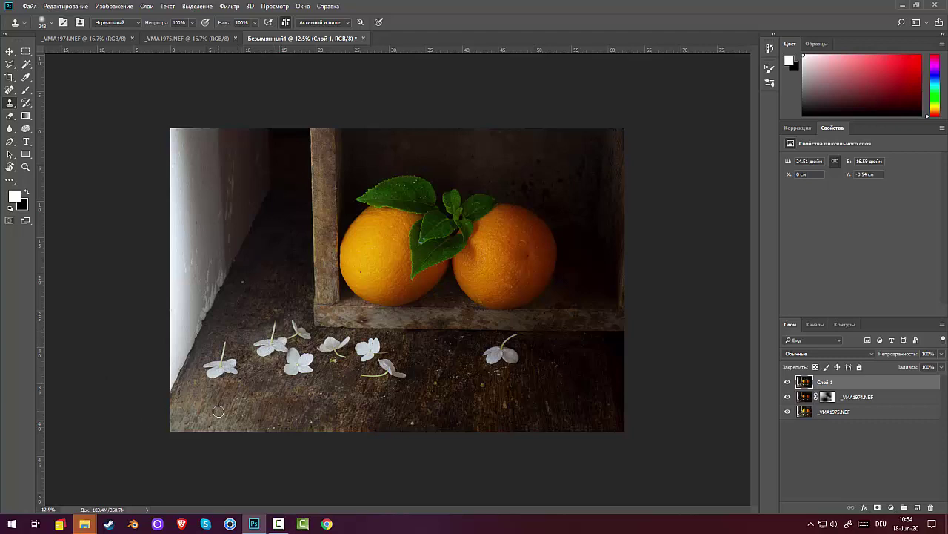
key("ctrl+plus")
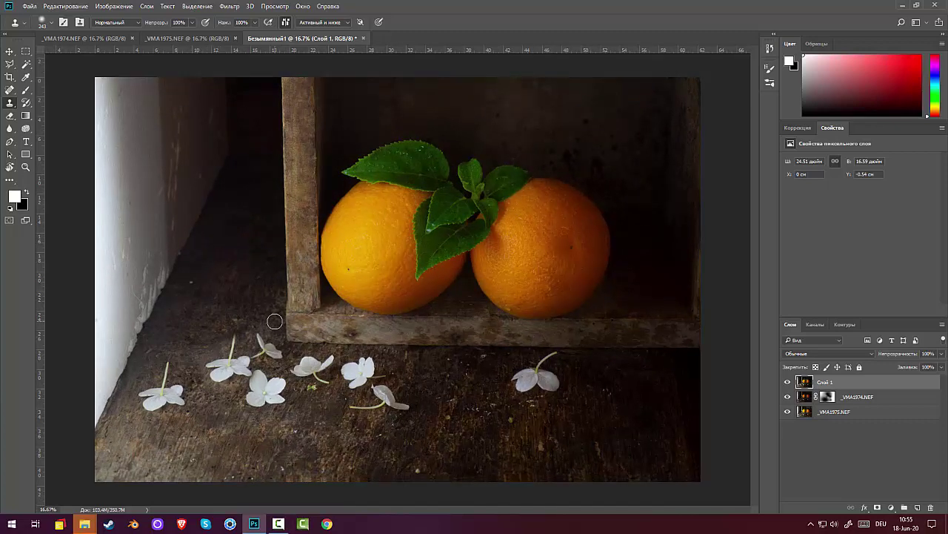
Crop the picture to a 3:2 rectangular selection framing the wooden box, both oranges and most of the flowers.
key("ctrl+minus")
key("ctrl+minus")
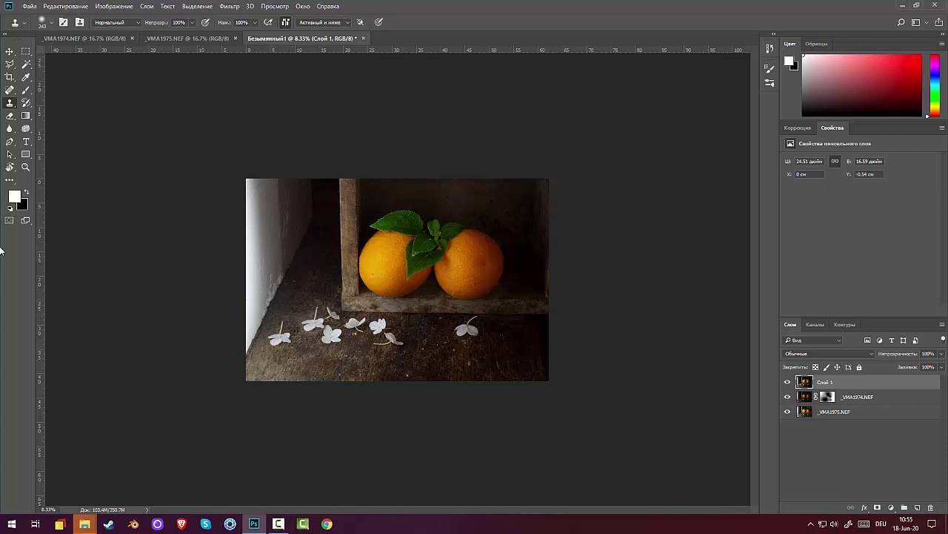
left_click(26, 51)
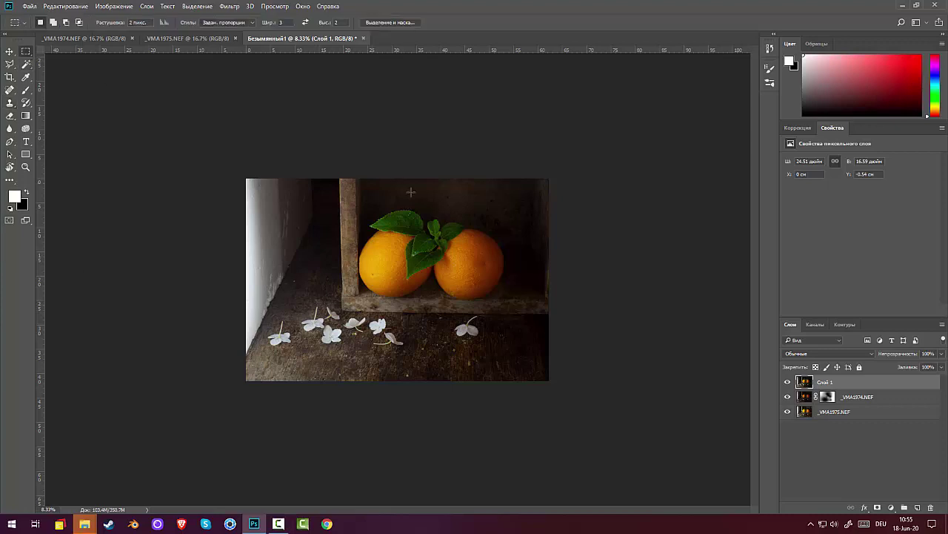
left_click_drag(303, 175, 340, 205)
left_click_drag(339, 251, 570, 439)
left_click_drag(481, 317, 470, 323)
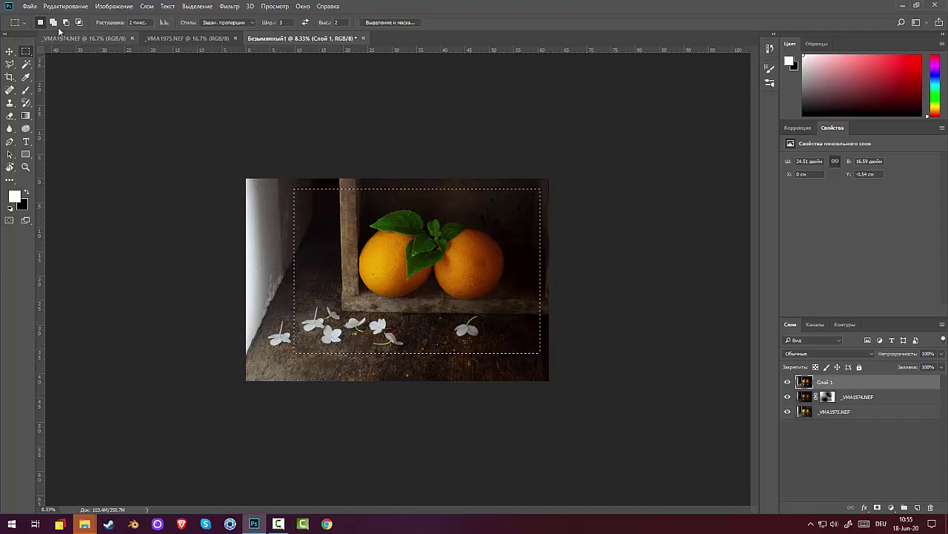
left_click(102, 9)
left_click(132, 104)
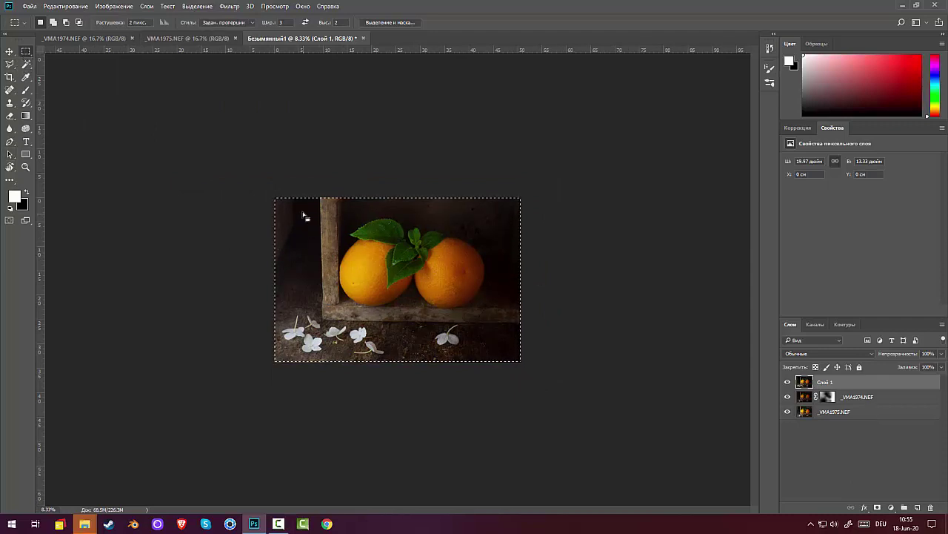
Set the Rectangular Marquee to the Normal style and remove the remaining lighter wall strip left of the wooden box.
left_click(222, 22)
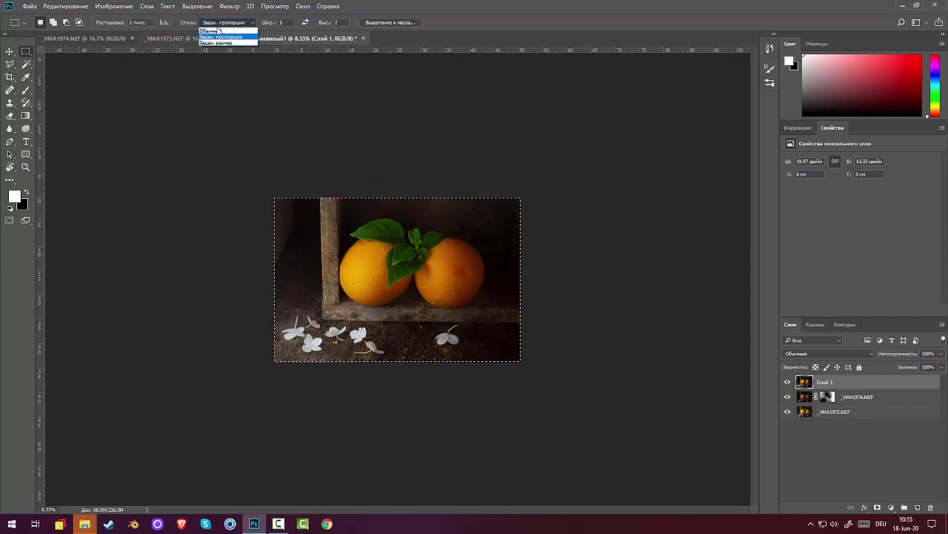
left_click(212, 30)
left_click(153, 99)
left_click_drag(300, 212, 288, 260)
left_click(220, 275)
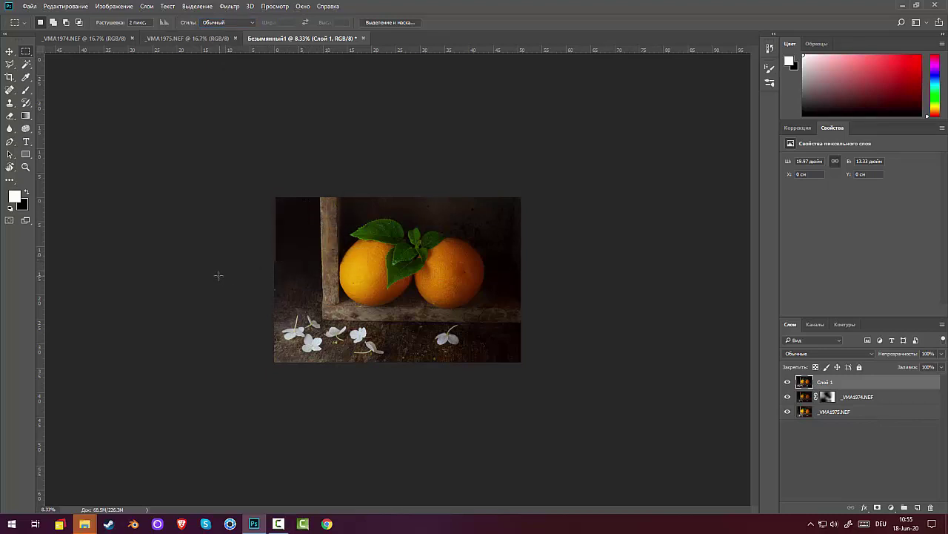
scroll(239, 308, "down", 2)
scroll(239, 307, "up", 4)
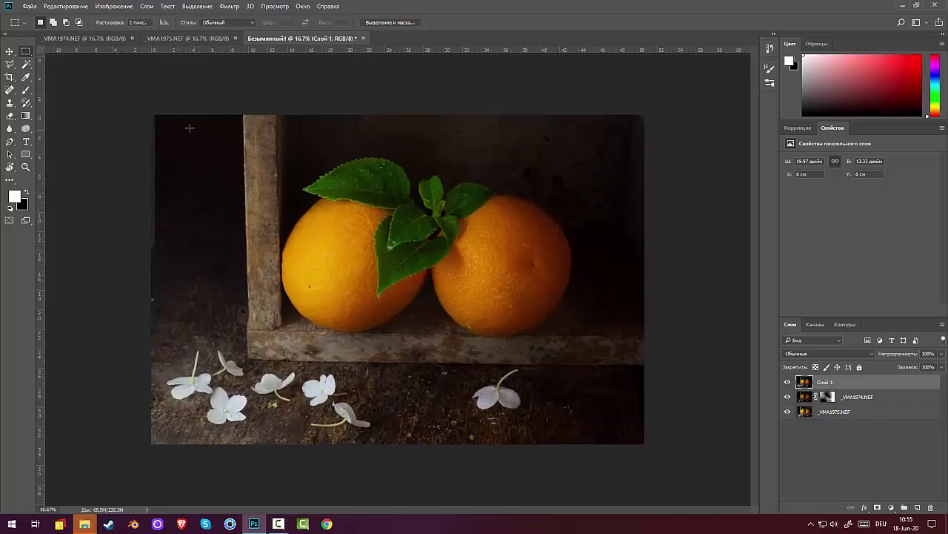
mouse_move(161, 116)
left_mouse_down()
mouse_move(205, 256)
mouse_move(185, 240)
left_mouse_up()
left_click(71, 221)
Even out spots in the dark background left of the wooden box with the Patch tool.
left_click_drag(10, 89, 45, 110)
mouse_move(191, 138)
left_mouse_down()
mouse_move(186, 231)
mouse_move(197, 259)
mouse_move(214, 211)
mouse_move(194, 140)
left_mouse_up()
left_click_drag(189, 180, 174, 184)
left_click(218, 227)
mouse_move(203, 214)
left_mouse_down()
mouse_move(199, 269)
mouse_move(214, 296)
mouse_move(203, 214)
left_mouse_up()
left_click_drag(209, 253, 185, 263)
left_click(179, 274)
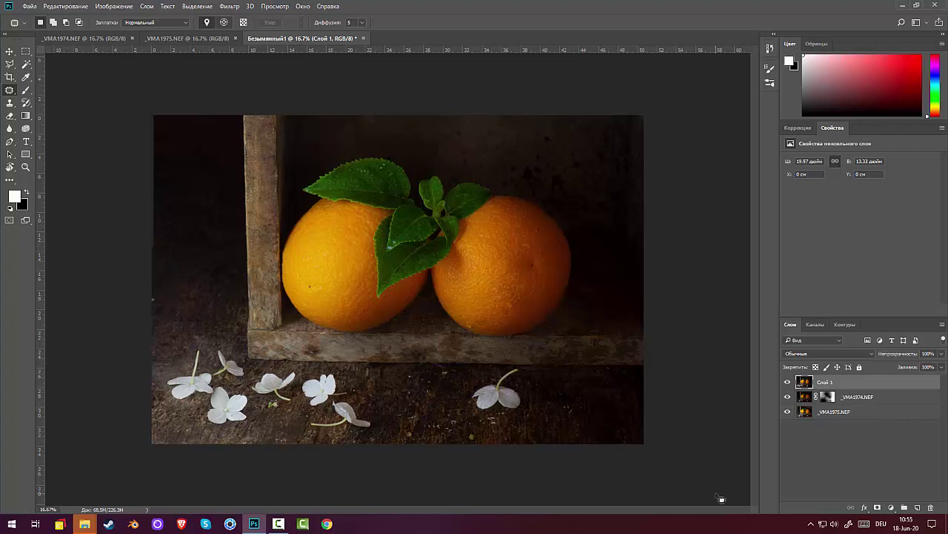
Examine the overall composition at a very small size and at a medium size.
key("ctrl+minus")
key("ctrl+minus")
key("ctrl+minus")
key("ctrl+minus")
key("ctrl+minus")
key("ctrl+minus")
key("ctrl+minus")
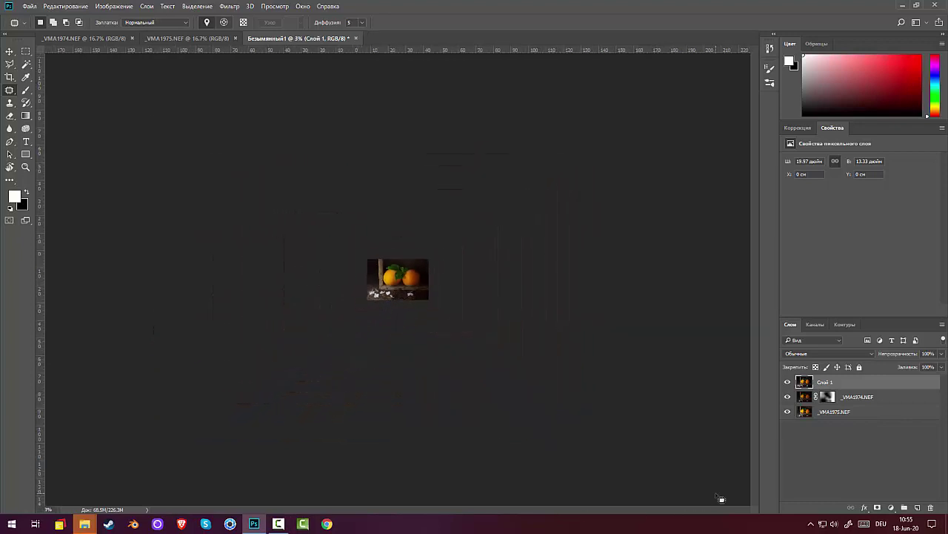
key("ctrl+plus")
key("ctrl+plus")
key("ctrl+plus")
key("ctrl+plus")
key("ctrl+plus")
key("ctrl+plus")
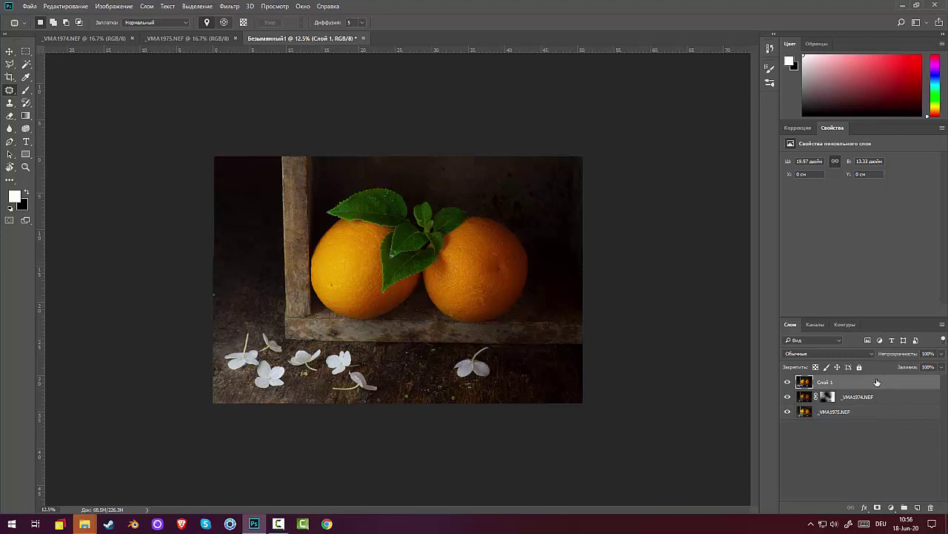
Duplicate the retouched layer and add a Levels adjustment with the white input level set to 230.
left_click_drag(877, 382, 920, 507)
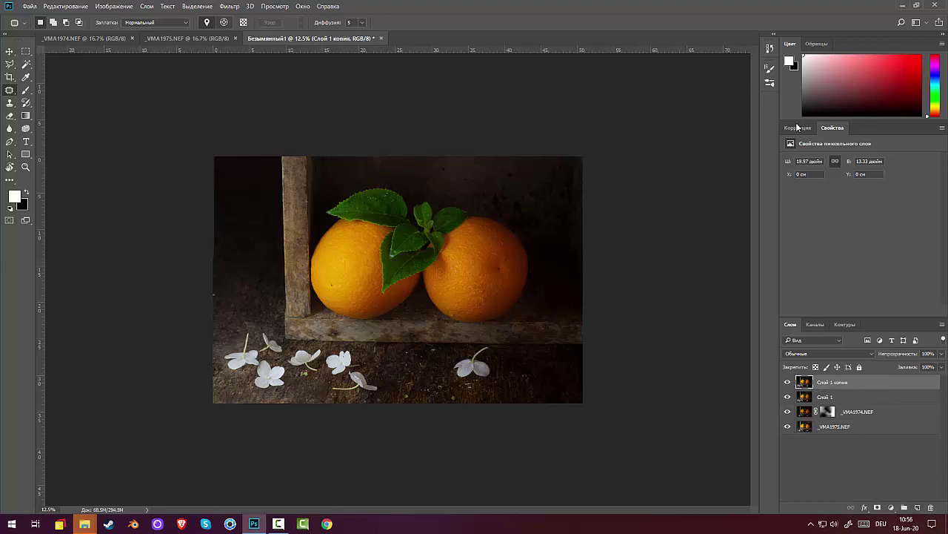
left_click(798, 128)
left_click(819, 150)
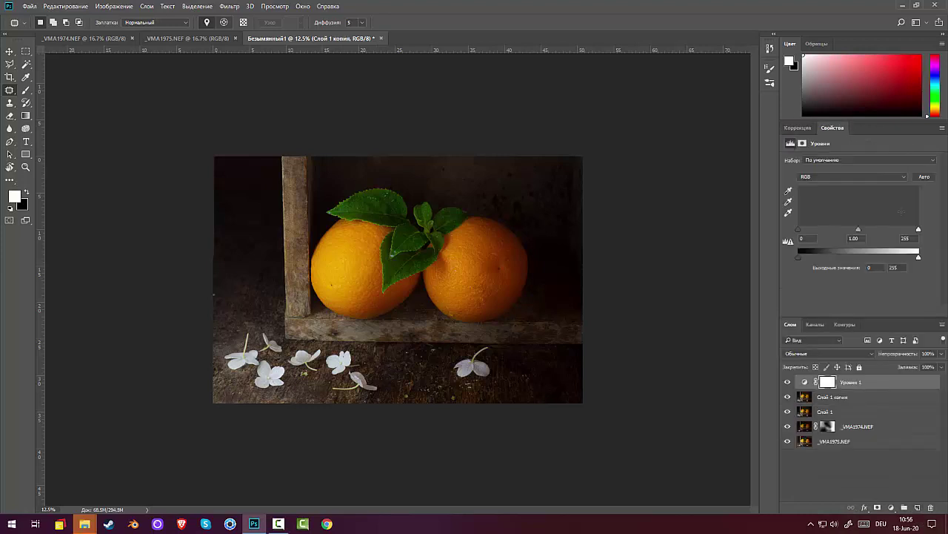
mouse_move(919, 231)
left_mouse_down()
mouse_move(882, 232)
mouse_move(907, 231)
left_mouse_up()
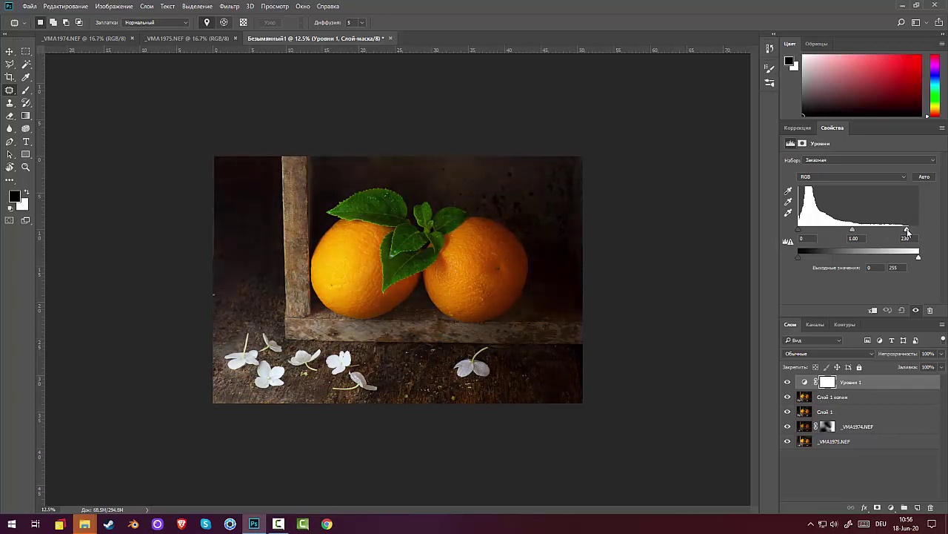
Invert the Levels mask and reveal the brightening around the oranges and leaves with white radial gradients at 64% opacity.
left_click(829, 383)
key("ctrl+i")
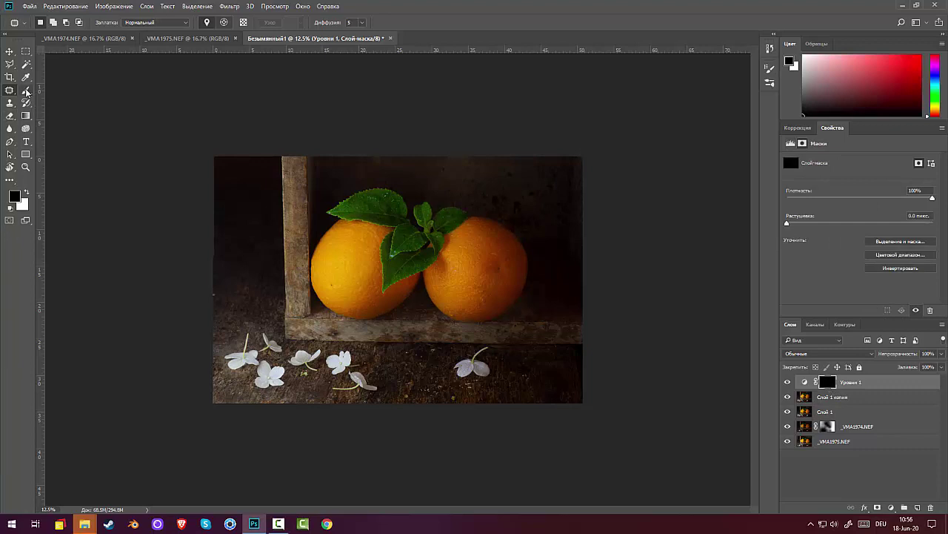
left_click(26, 116)
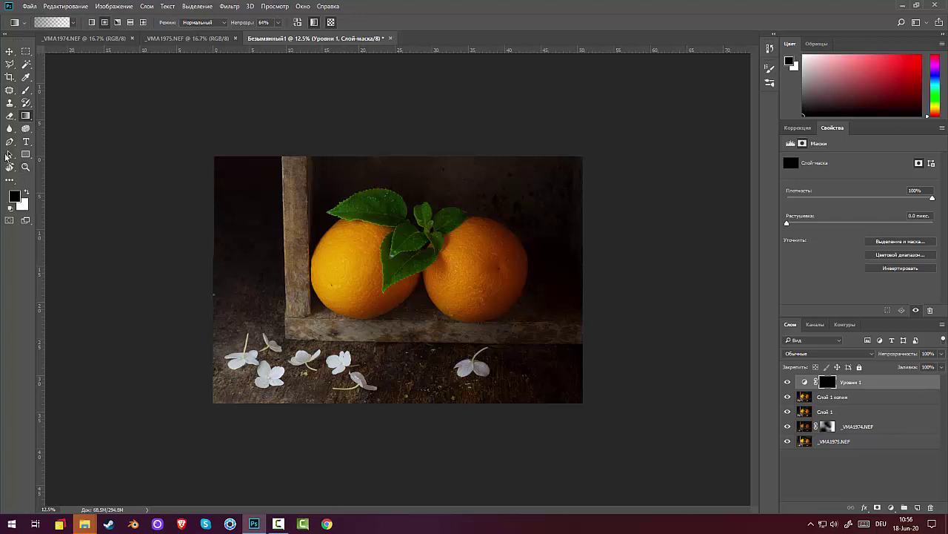
left_click(26, 192)
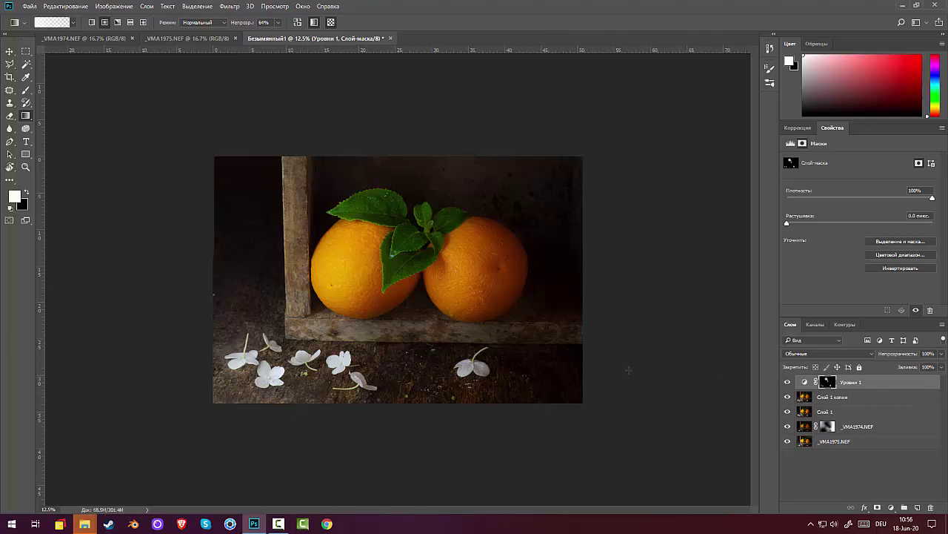
left_click_drag(442, 285, 463, 324)
Stamp all visible layers onto a new top layer and skew it horizontally by -0.57° to straighten the box.
left_click(882, 386)
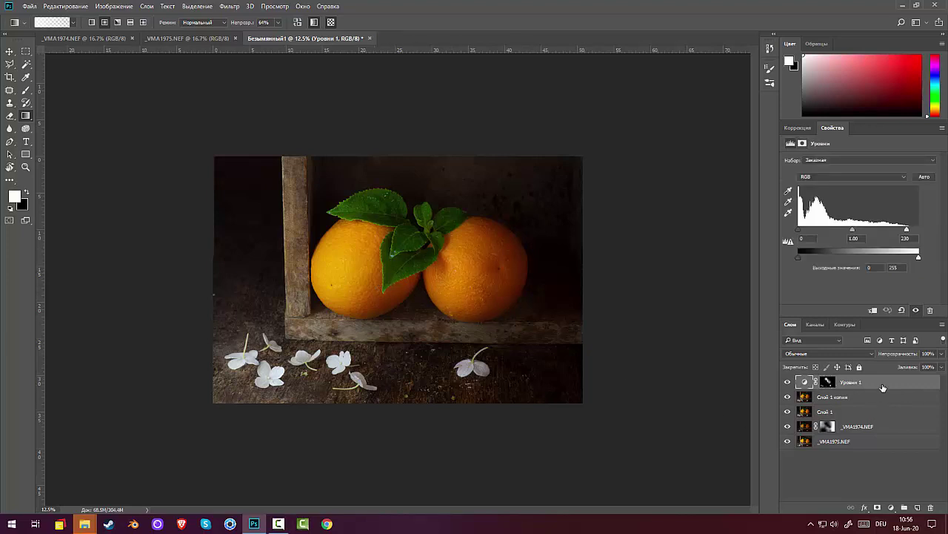
key("ctrl+shift+alt+e")
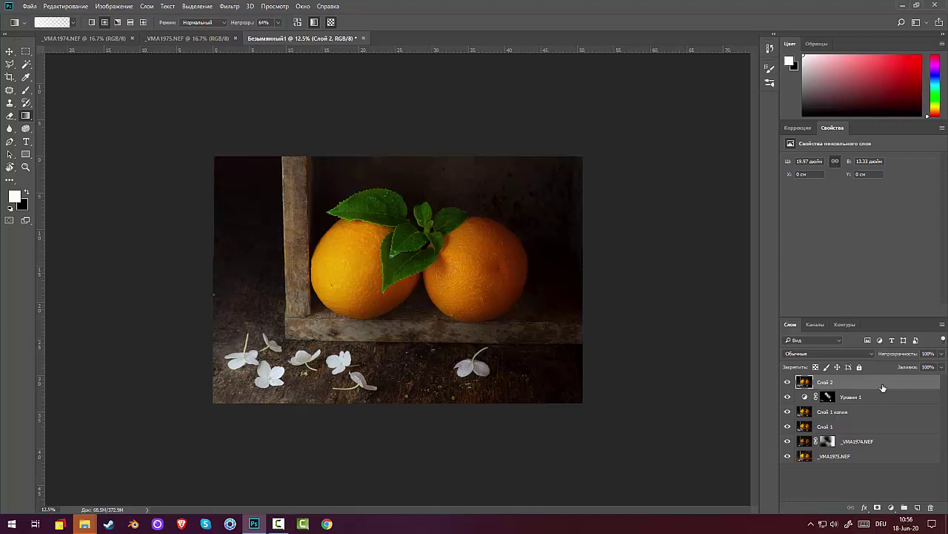
key("ctrl+t")
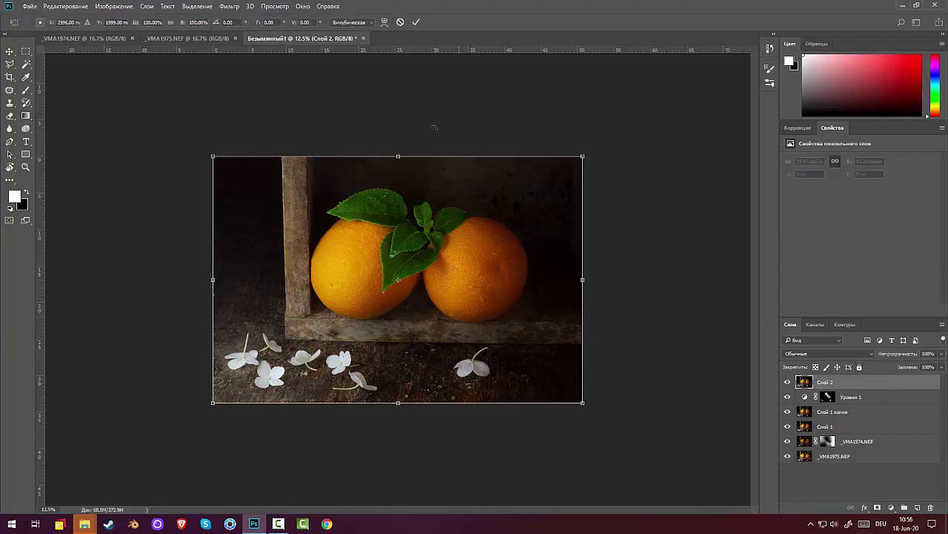
left_click_drag(399, 158, 402, 160)
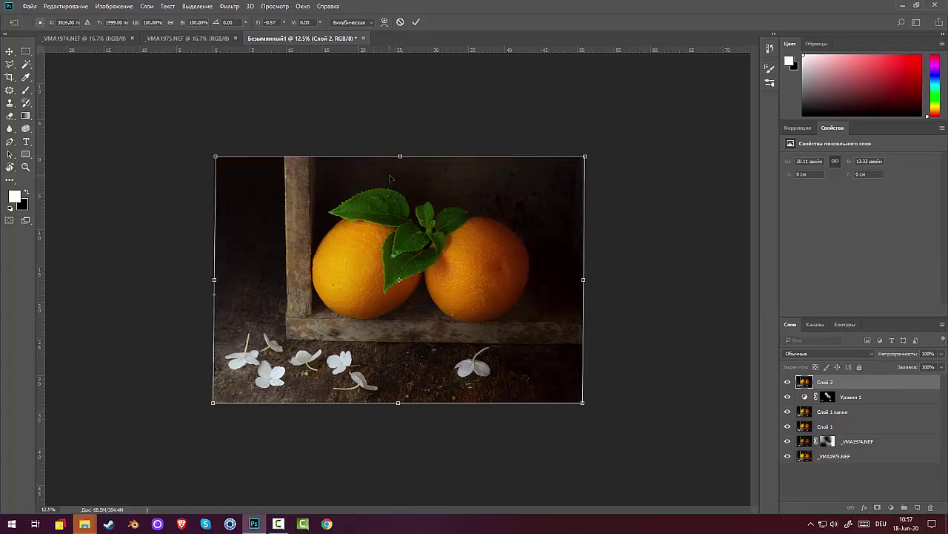
key("g")
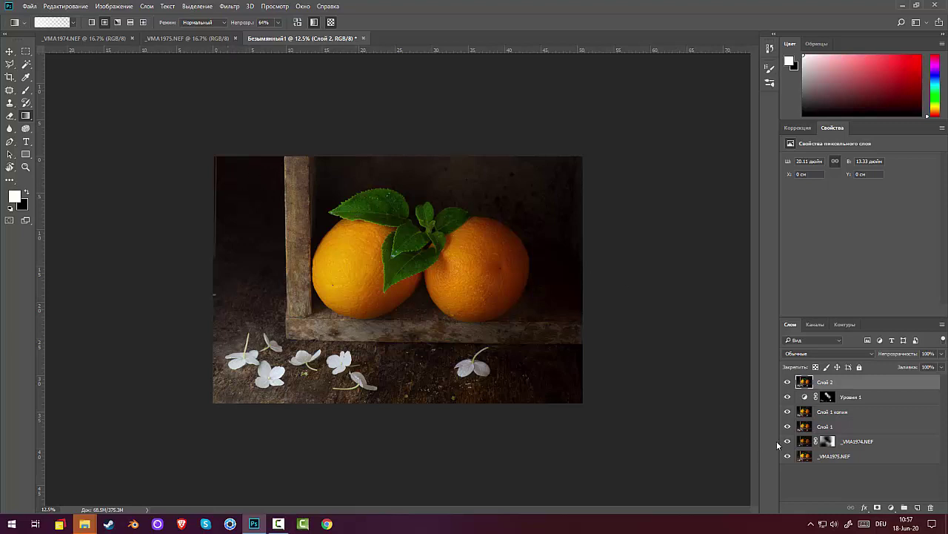
Remove the thin seam along the picture's upper left edge using a rectangular selection.
left_click_drag(229, 189, 249, 272)
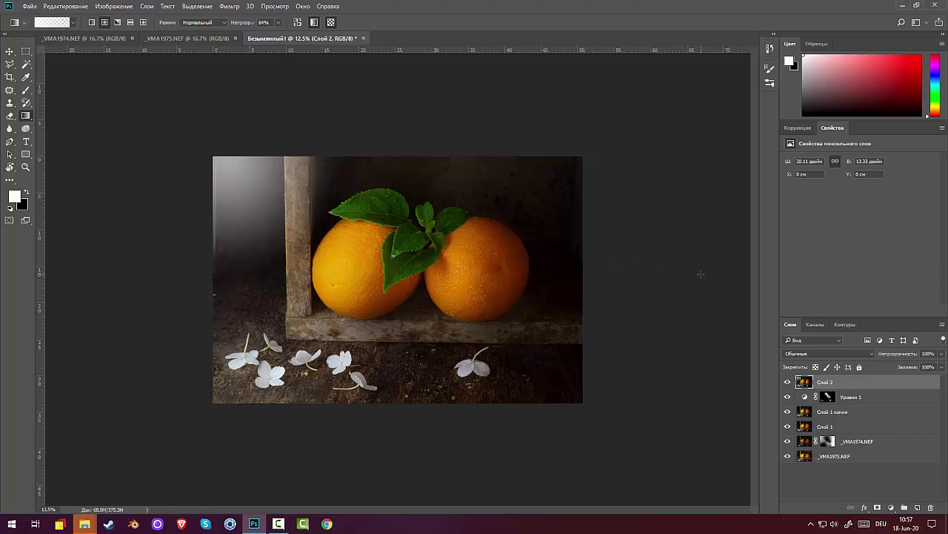
key("ctrl+z")
left_click(26, 51)
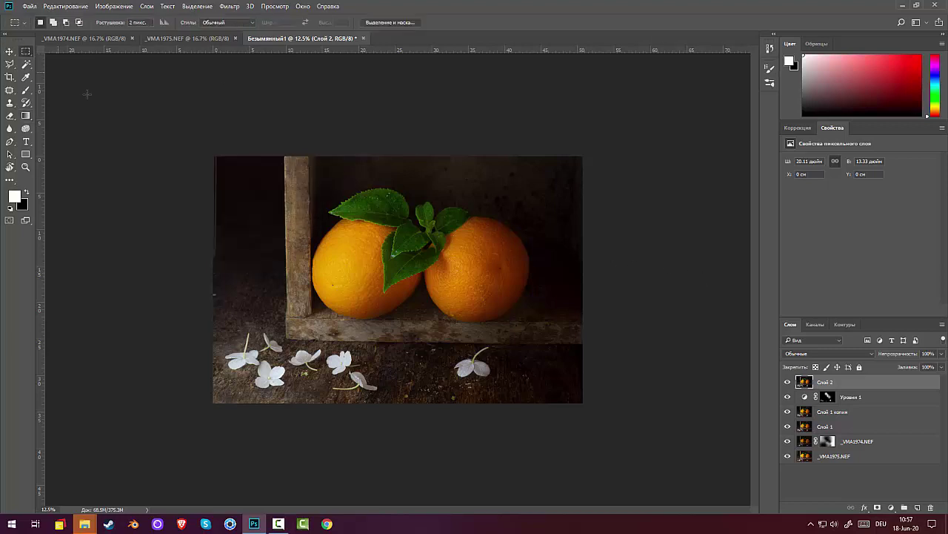
mouse_move(223, 157)
left_mouse_down()
mouse_move(248, 284)
mouse_move(239, 271)
mouse_move(236, 284)
left_mouse_up()
left_click(148, 244)
left_click(280, 524)
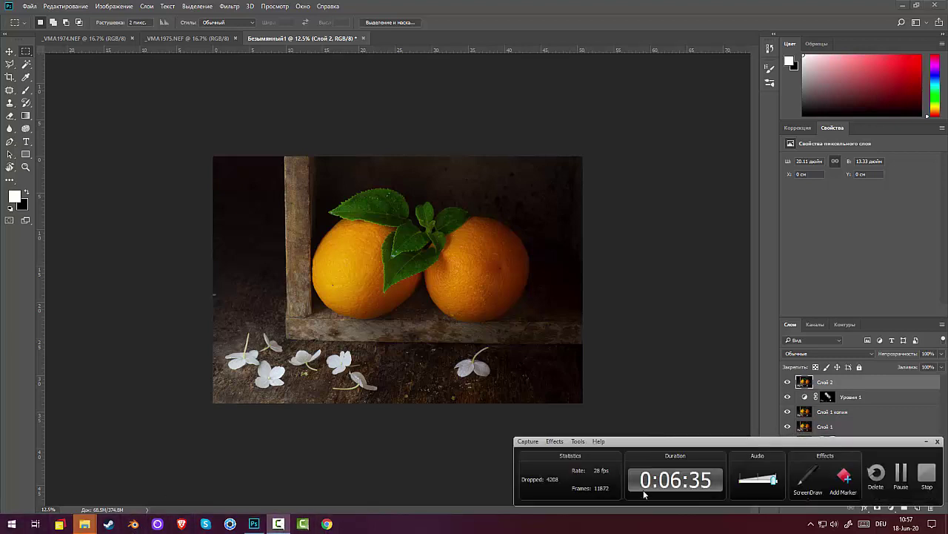